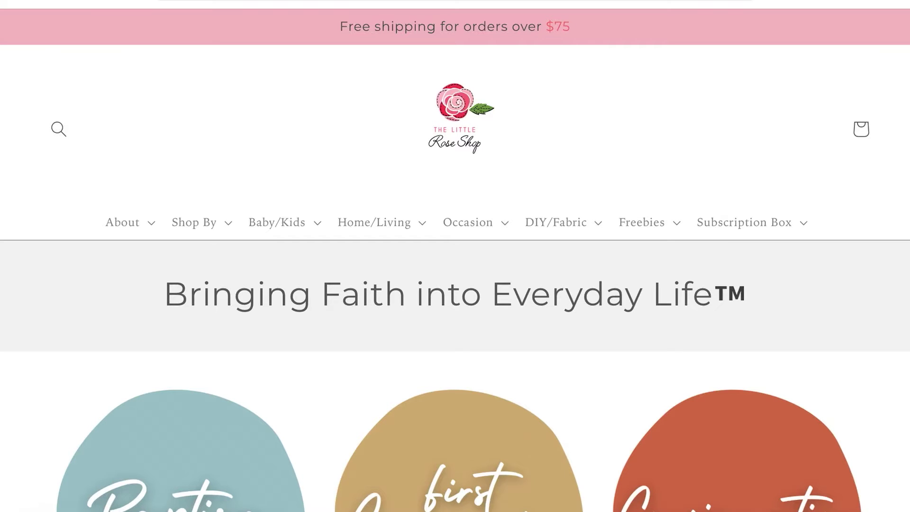
# Look through The Little Rose Shop's home page, from the sacrament categories down to the bestsellers
pyautogui.scroll(-10, 456, 256)
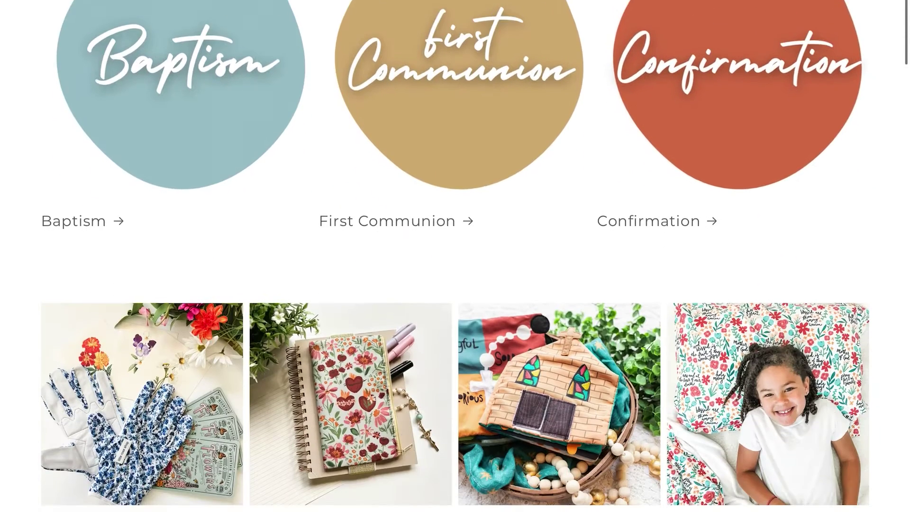
pyautogui.scroll(-10, 455, 256)
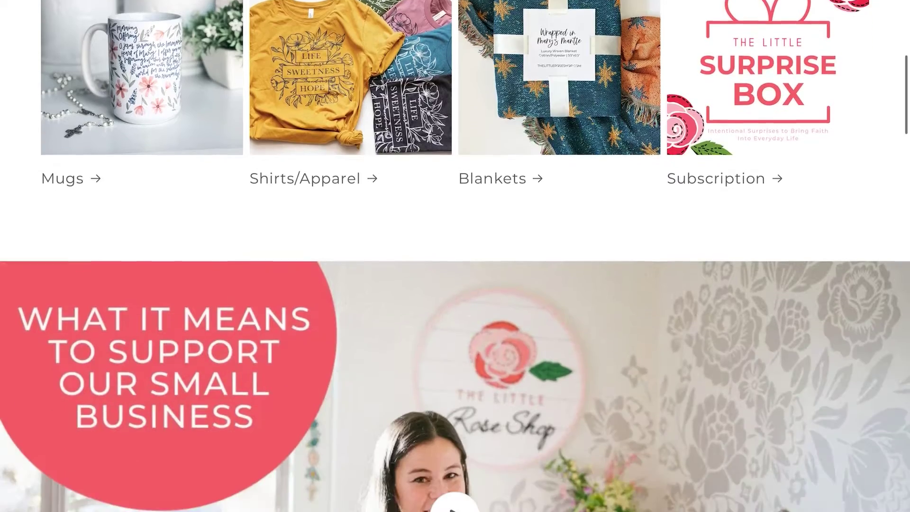
pyautogui.scroll(-10, 455, 256)
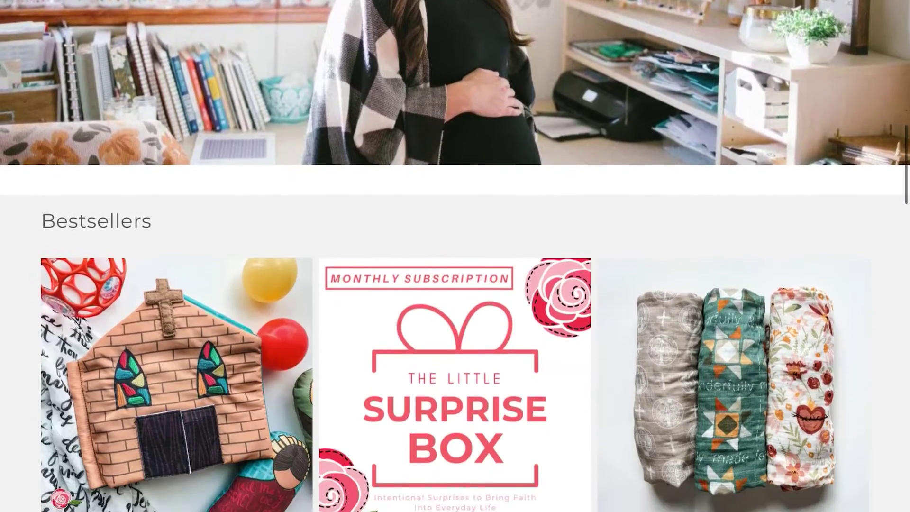
pyautogui.scroll(-10, 455, 256)
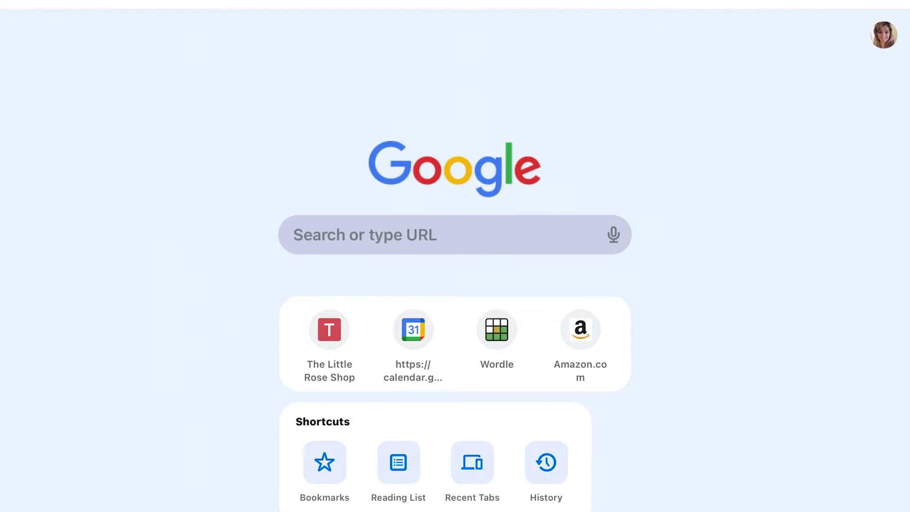
# Open The Little Rose Shop website, thelittleroseshop.com, from a new browser page
pyautogui.click(455, 235)
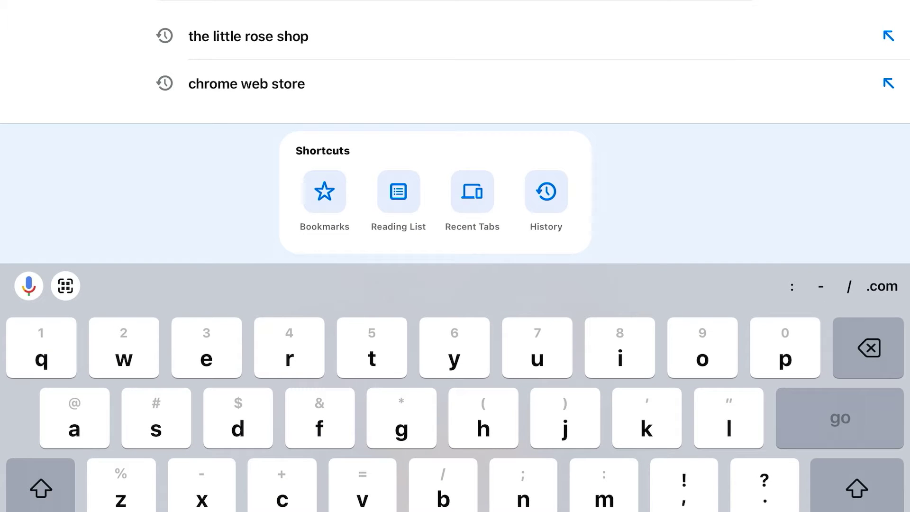
pyautogui.write('th')
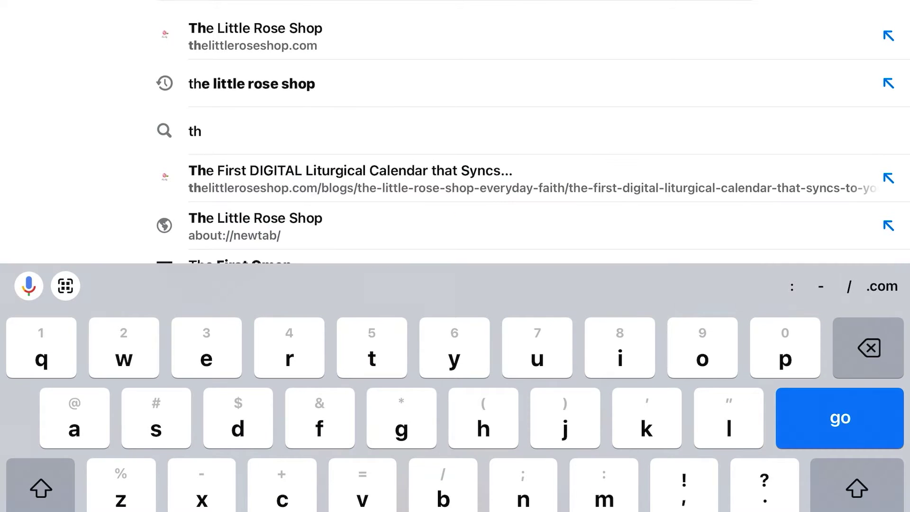
pyautogui.press('Return')
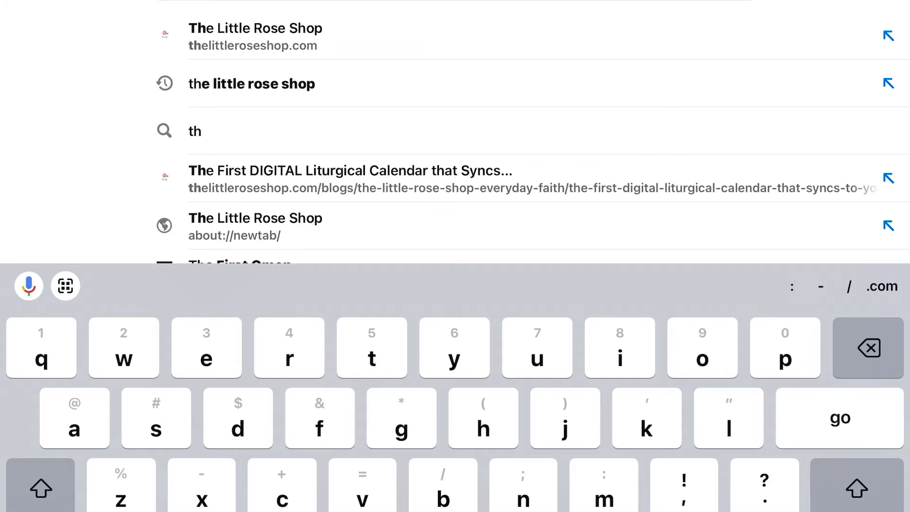
pyautogui.scroll(-1, 456, 280)
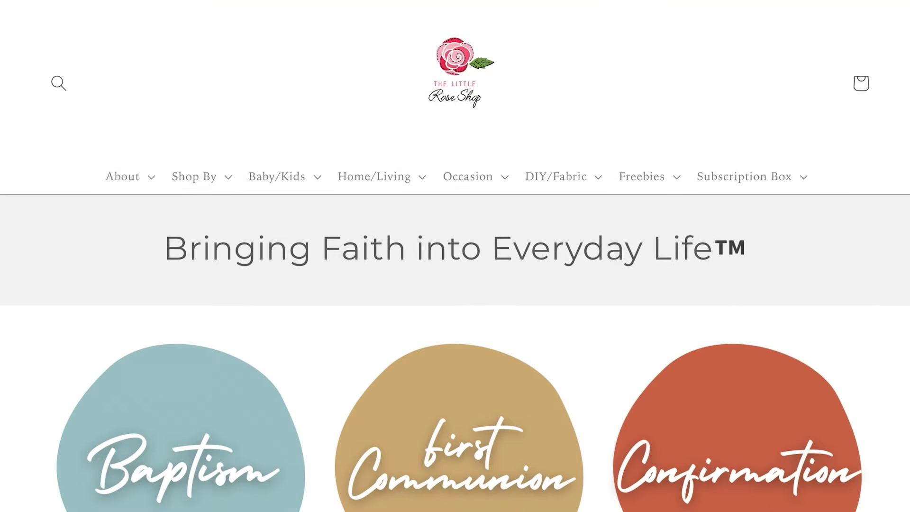
# Open the page with more information about the Digital Liturgical Calendar and look through it
pyautogui.scroll(1, 455, 280)
pyautogui.scroll(-15, 455, 256)
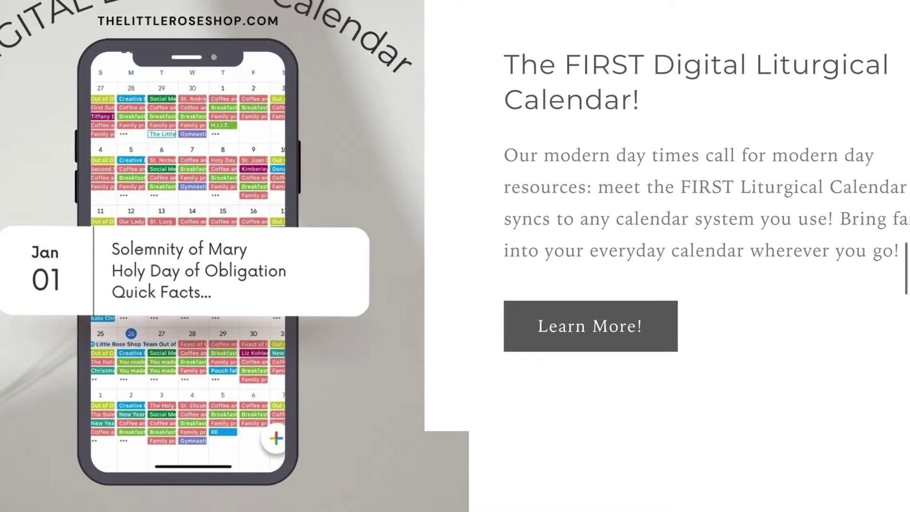
pyautogui.click(542, 329)
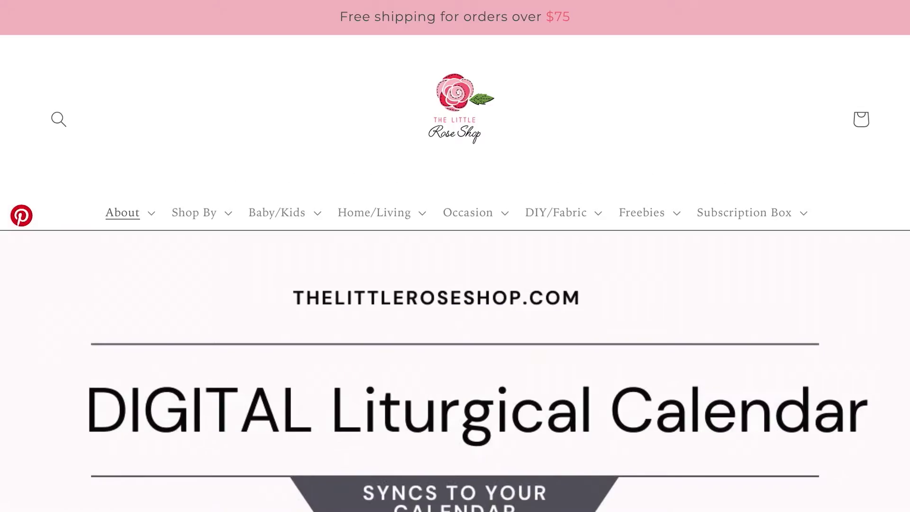
pyautogui.scroll(-15, 456, 256)
pyautogui.scroll(-3, 455, 256)
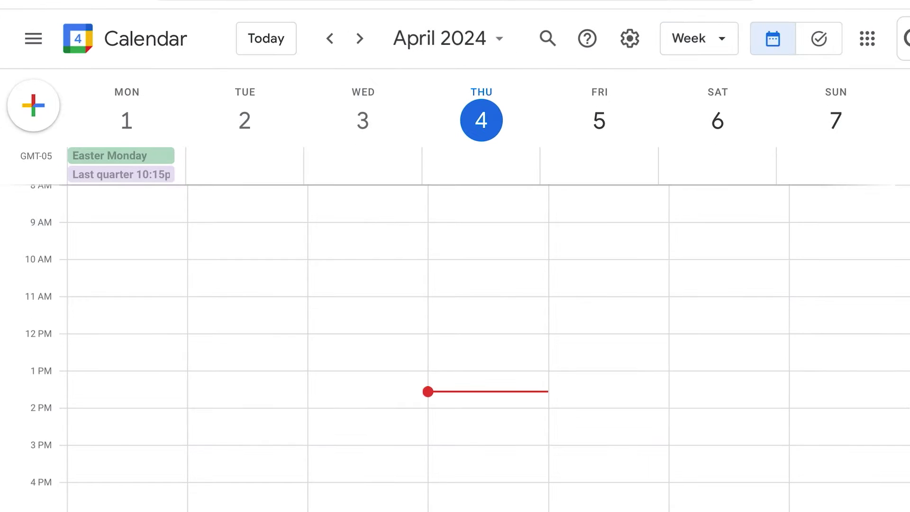
# Display the calendar lists in Google Calendar with My calendars expanded, and show the Liturgical Calendar's events
pyautogui.click(33, 39)
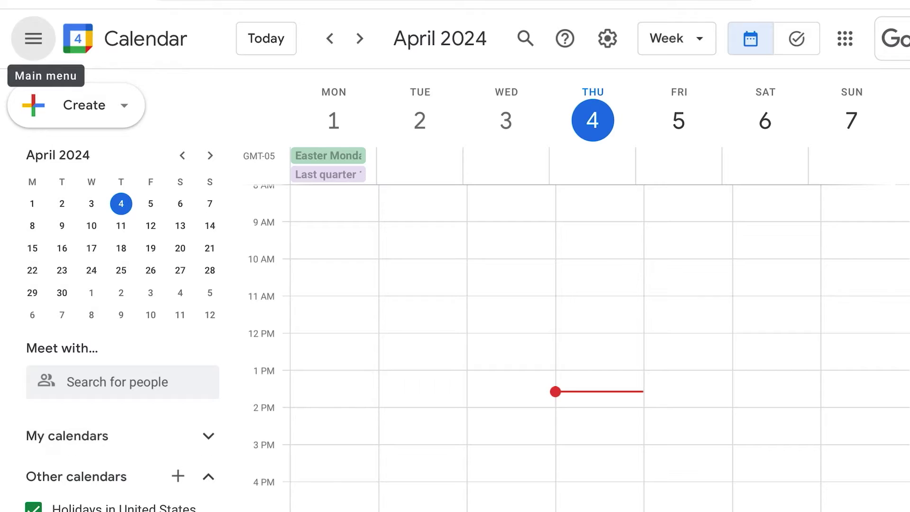
pyautogui.scroll(-3, 582, 348)
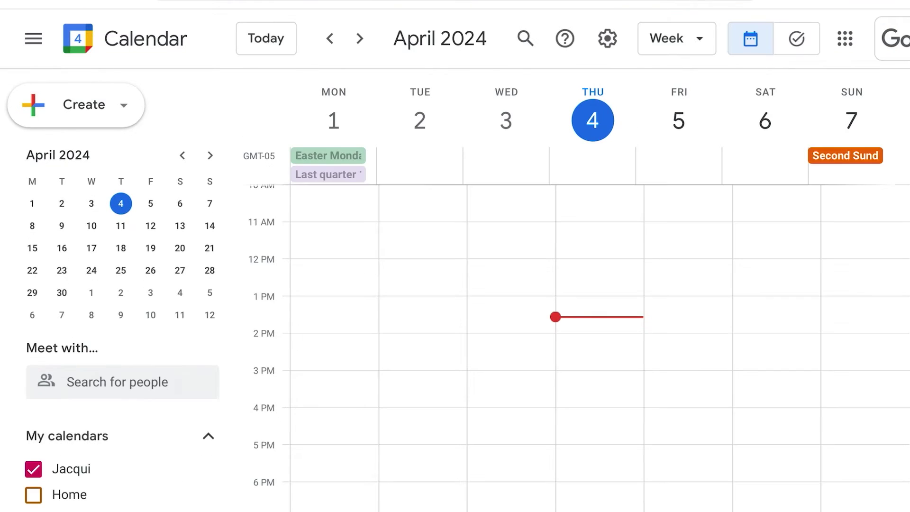
pyautogui.scroll(-4, 116, 327)
pyautogui.scroll(1, 116, 327)
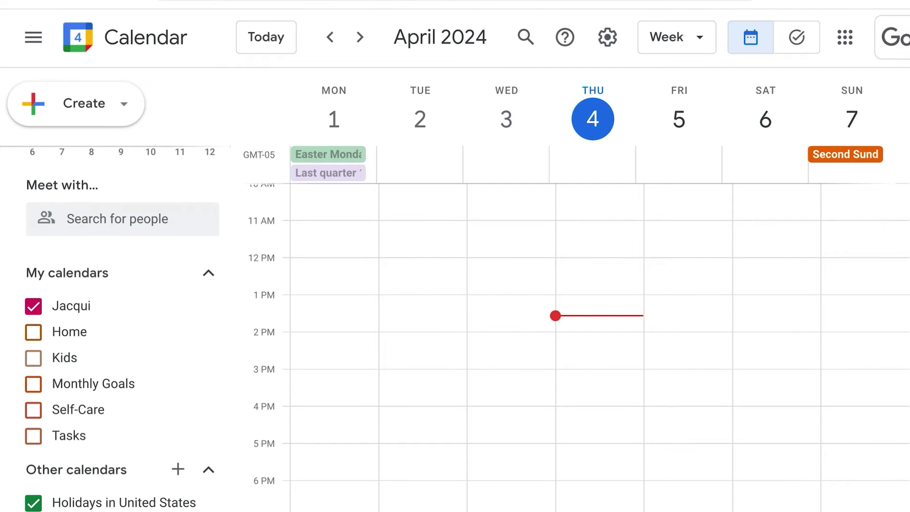
pyautogui.scroll(6, 582, 348)
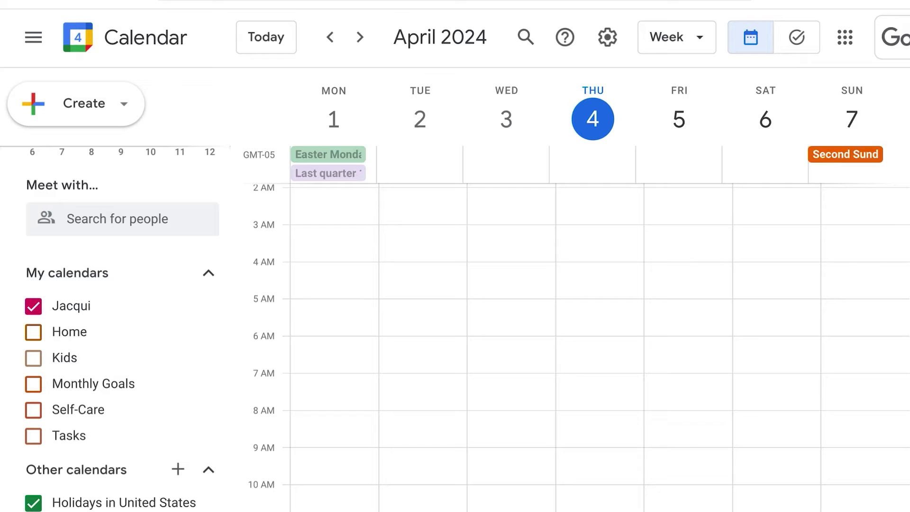
# Go to the week of April 8, 2024, and read the details of The Annunciation event
pyautogui.click(359, 37)
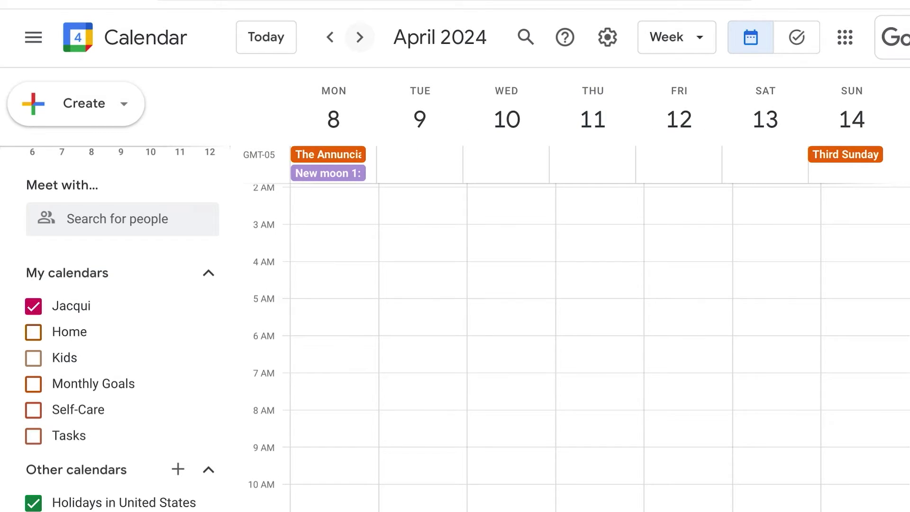
pyautogui.click(328, 154)
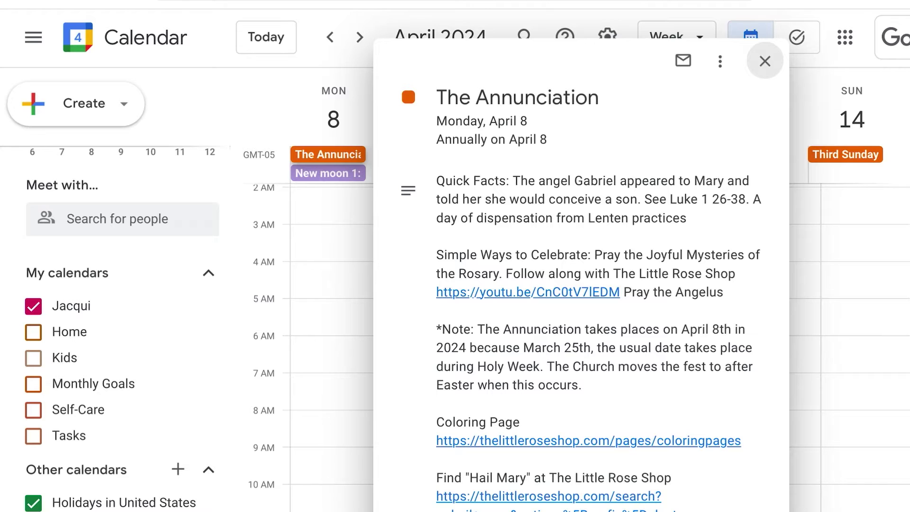
pyautogui.scroll(-5, 581, 294)
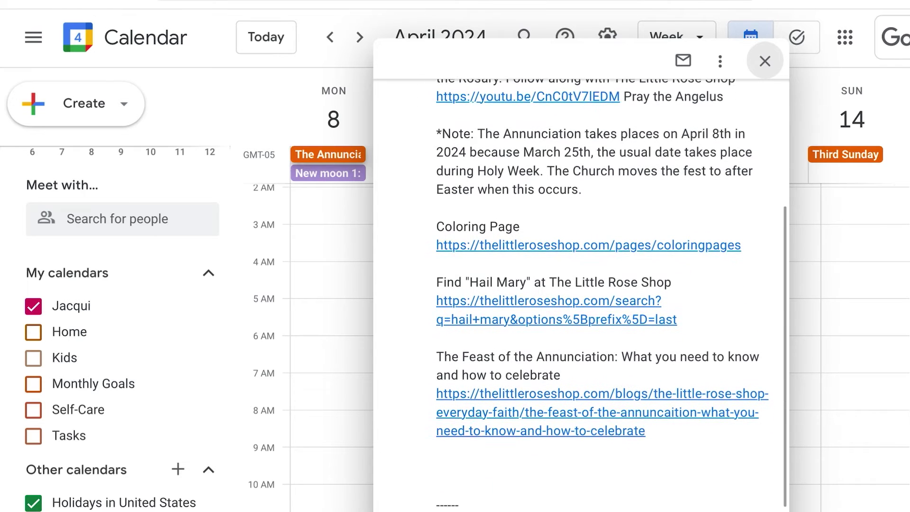
pyautogui.scroll(4, 581, 294)
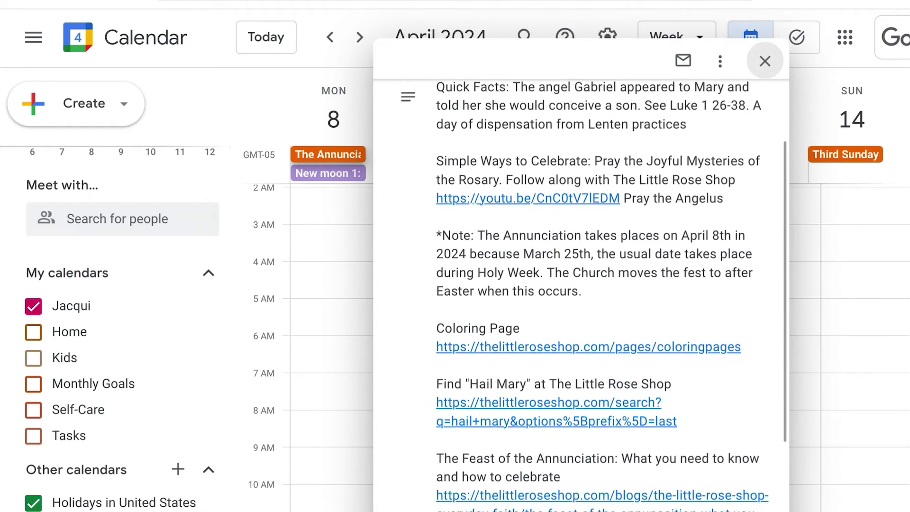
pyautogui.scroll(1, 581, 294)
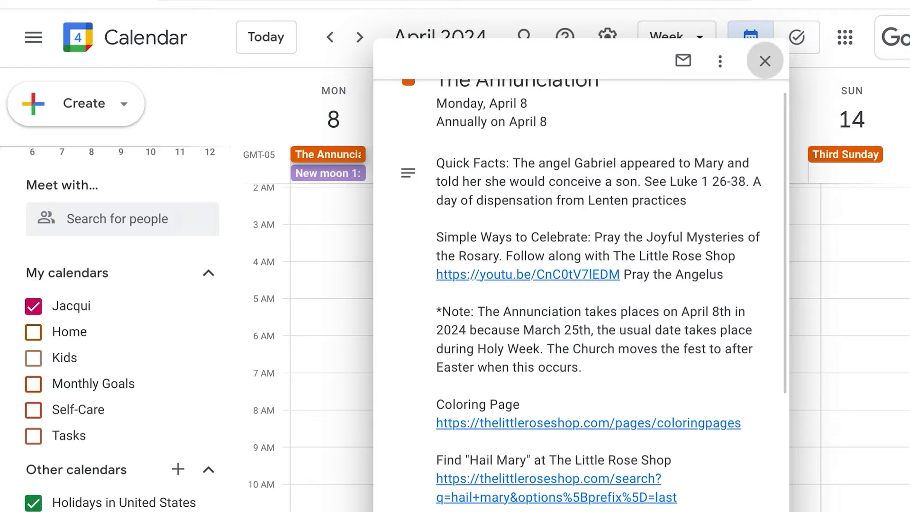
pyautogui.click(764, 61)
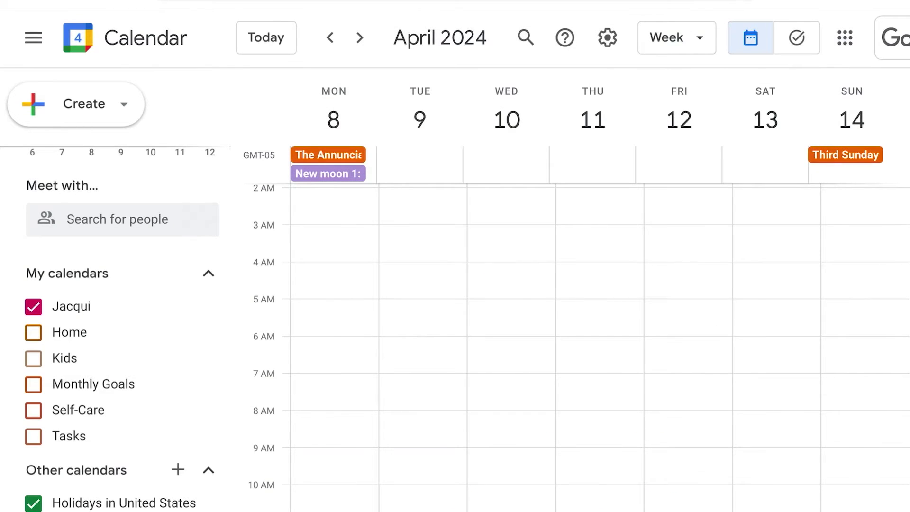
# Go to the week of April 15 and view the details of the Fourth Sunday of Easter event
pyautogui.scroll(3, 582, 347)
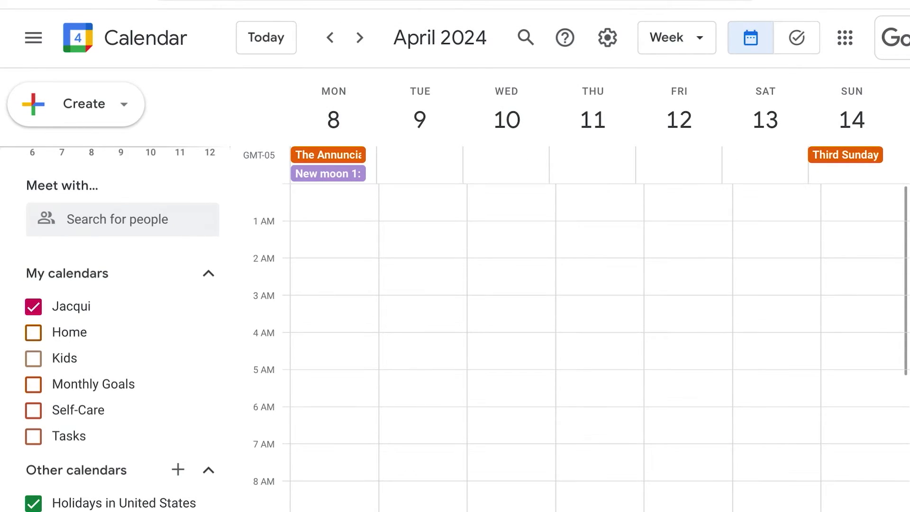
pyautogui.click(359, 38)
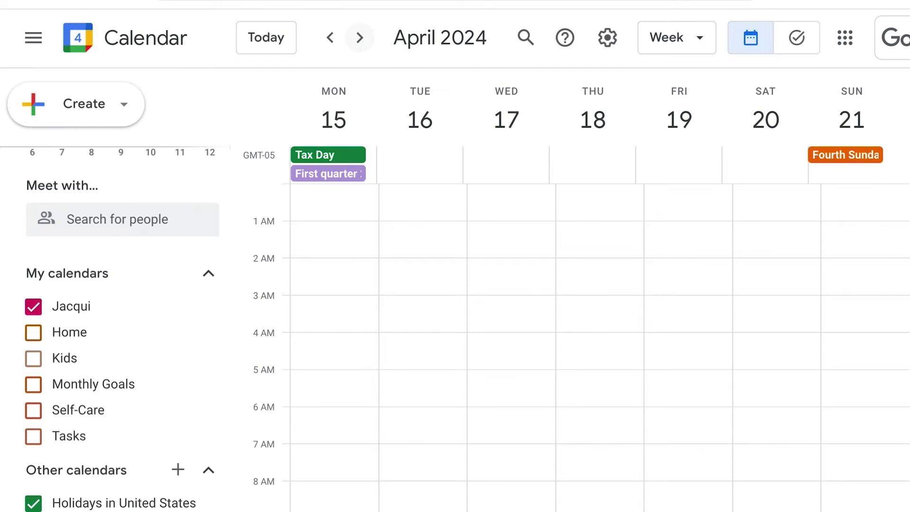
pyautogui.click(845, 154)
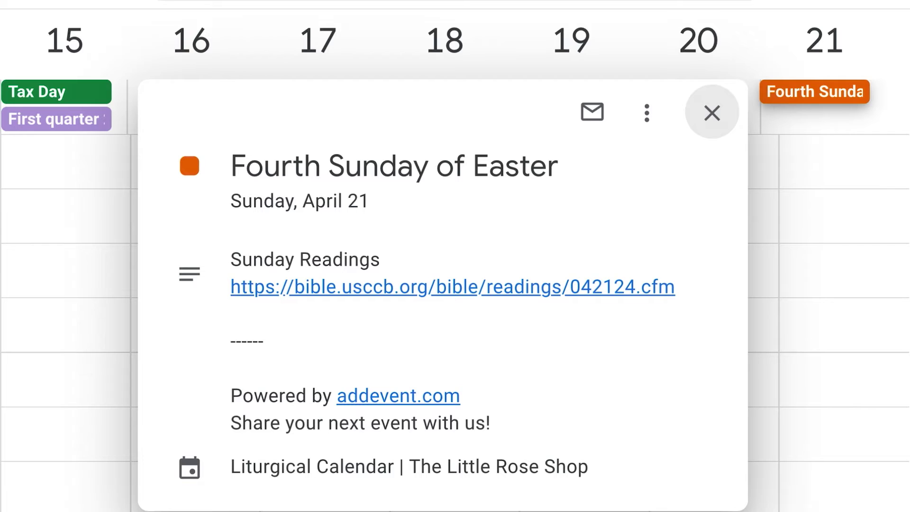
pyautogui.click(712, 113)
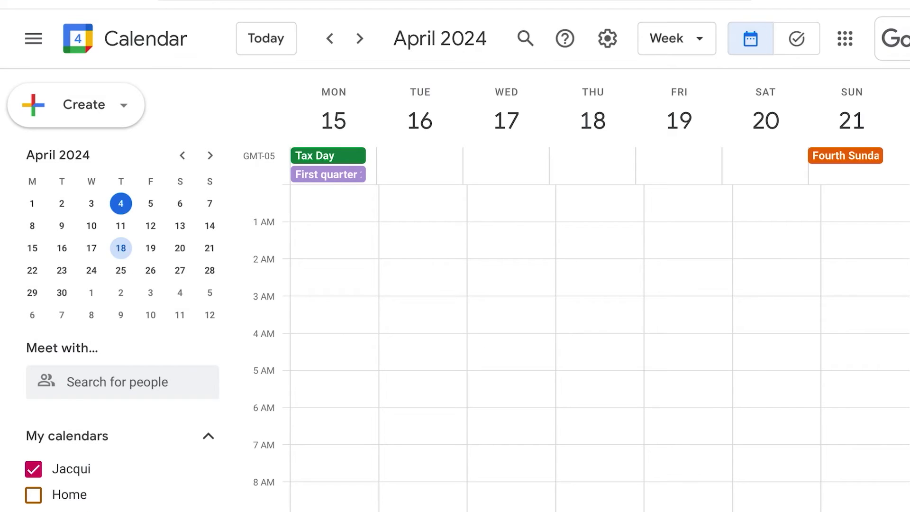
# Change the Liturgical Calendar's color from the preset palette to teal green
pyautogui.scroll(-4, 118, 332)
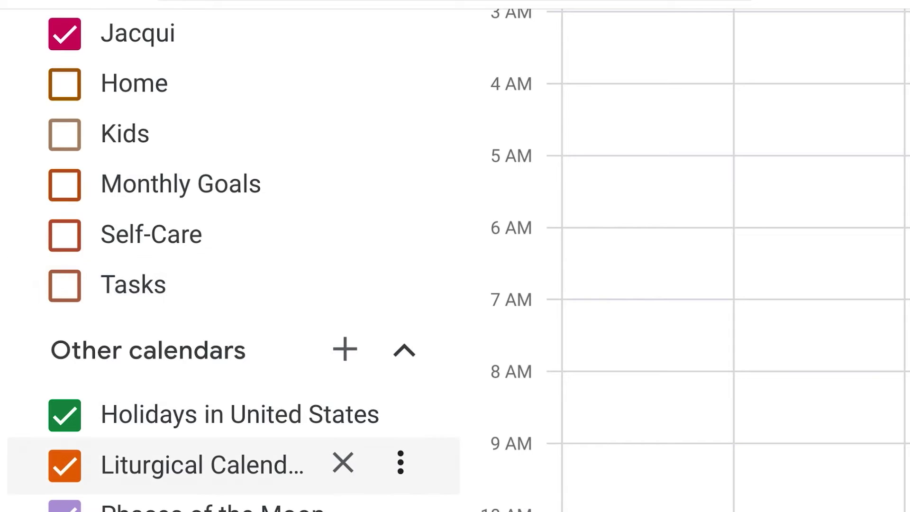
pyautogui.click(401, 462)
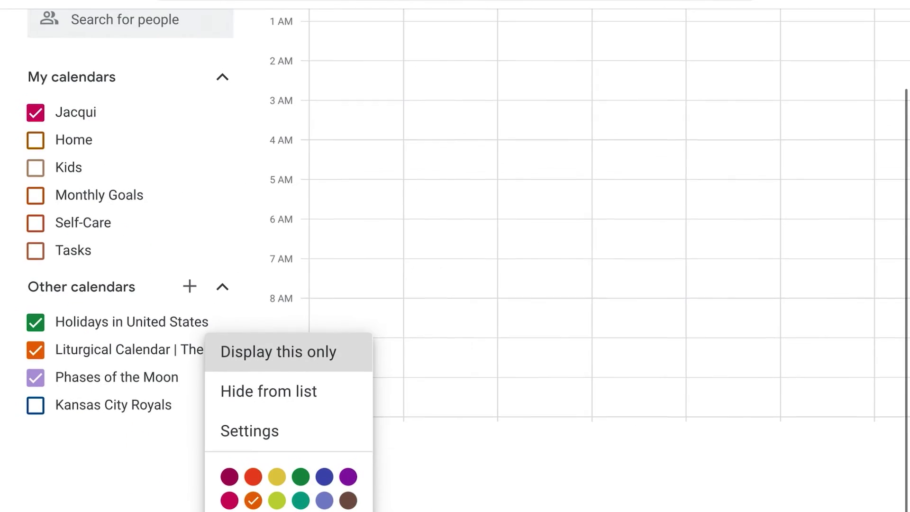
pyautogui.scroll(-2, 592, 216)
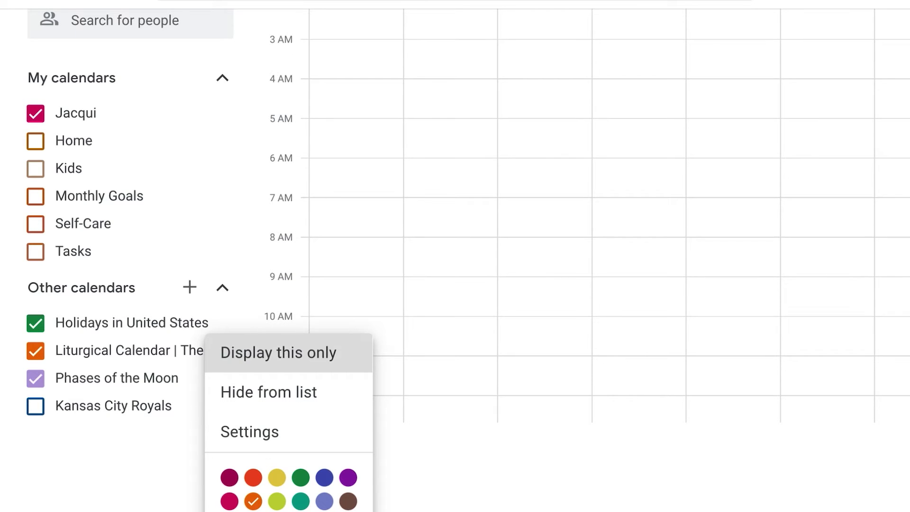
pyautogui.scroll(-2, 588, 213)
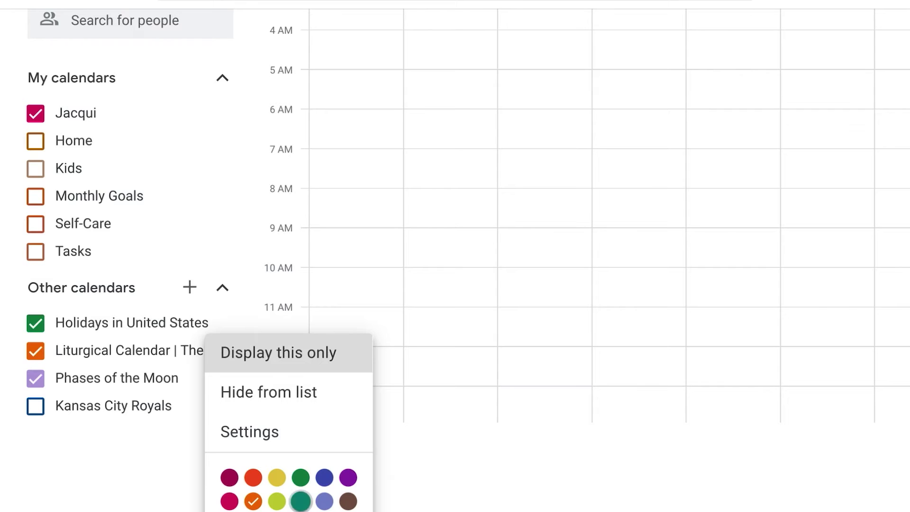
pyautogui.click(301, 502)
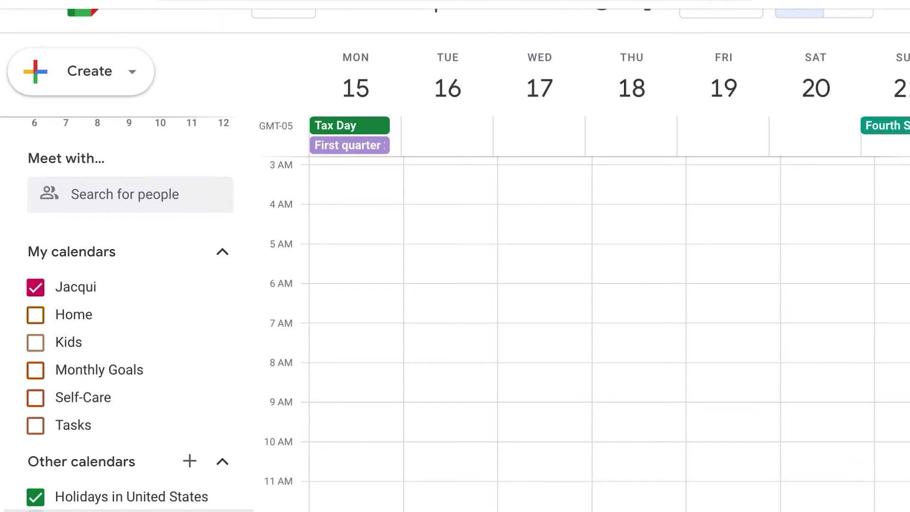
# Give the Liturgical Calendar a custom gold color with the hex value #e5c366 and apply it
pyautogui.scroll(-1, 128, 332)
pyautogui.scroll(1, 128, 379)
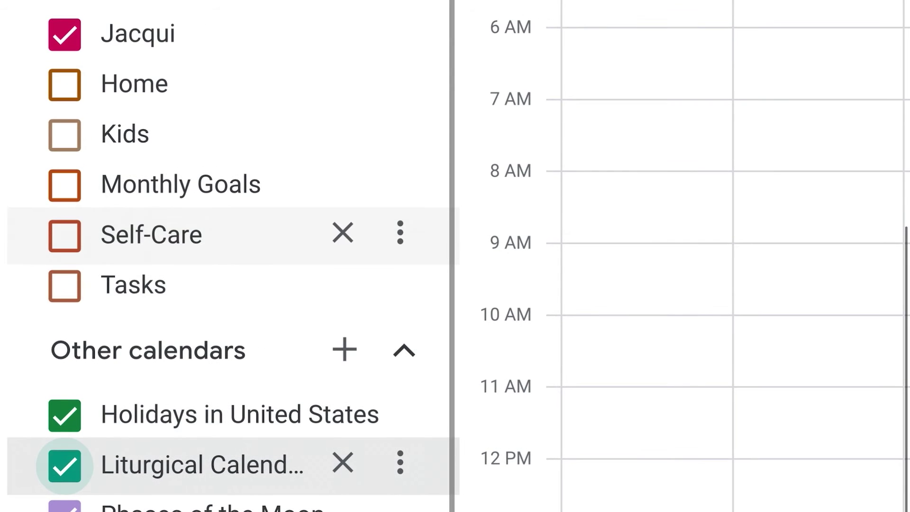
pyautogui.click(401, 463)
pyautogui.scroll(-2, 730, 256)
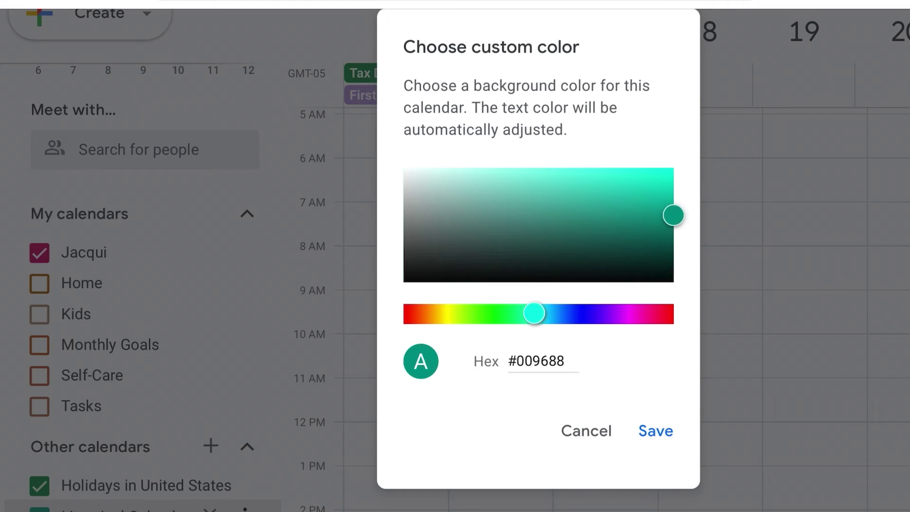
pyautogui.click(564, 362)
pyautogui.press('BackSpace')
pyautogui.press('BackSpace')
pyautogui.press('BackSpace')
pyautogui.press('BackSpace')
pyautogui.press('BackSpace')
pyautogui.press('BackSpace')
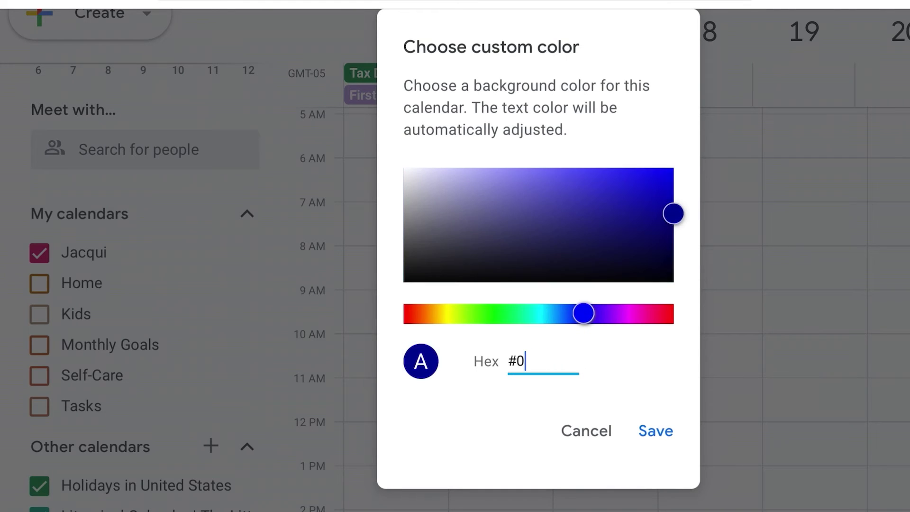
pyautogui.write('e5c')
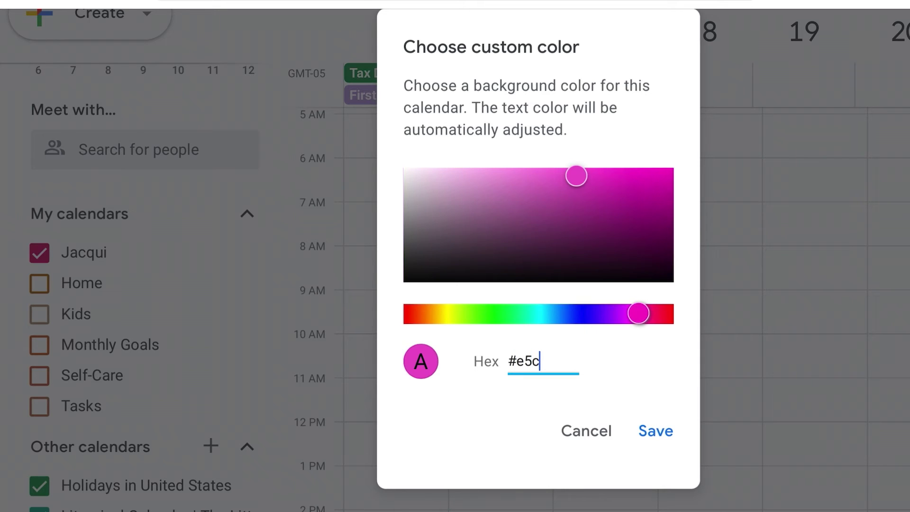
pyautogui.write('366')
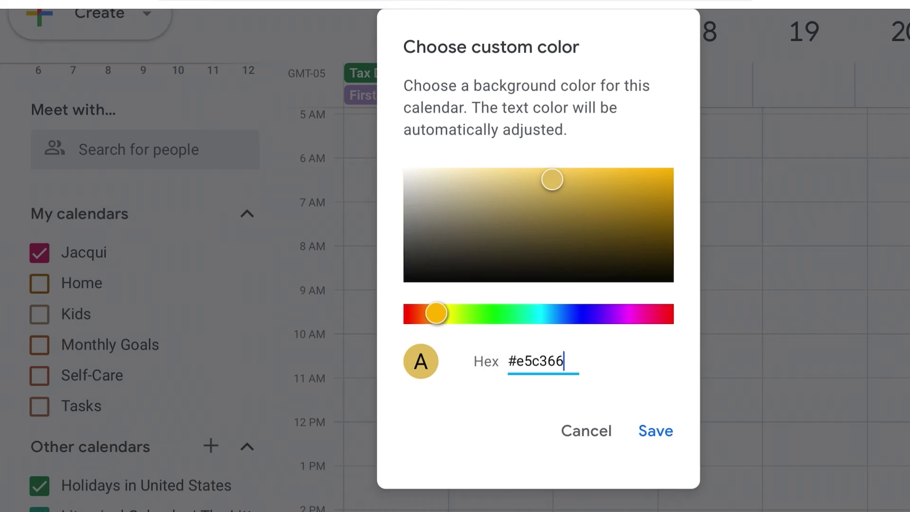
pyautogui.press('Return')
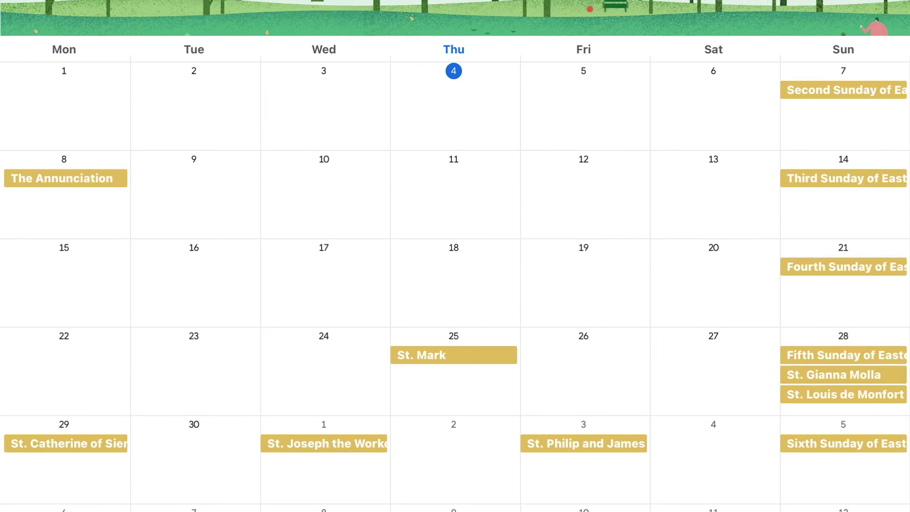
# Browse the Liturgical Calendar's events month by month from April onward through June in the month view
pyautogui.hscroll(3, 455, 283)
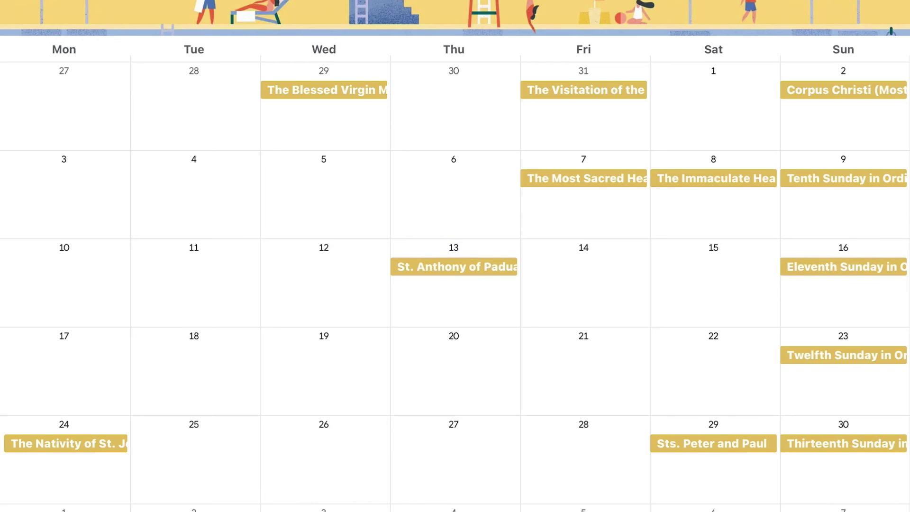
pyautogui.hscroll(3, 455, 283)
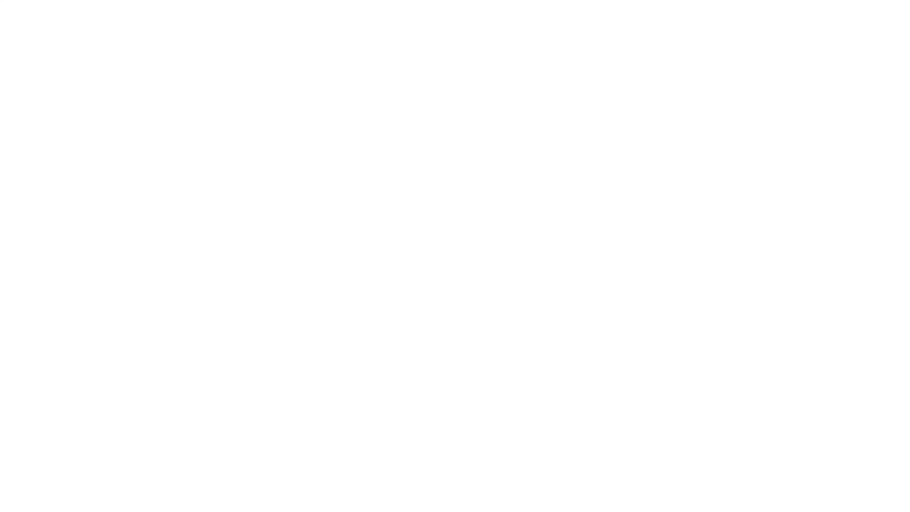
# On the Jeff & Emily Cavins website, look through the show notes of the podcast episode "Living the Liturgical Calendar"
pyautogui.scroll(-5, 455, 256)
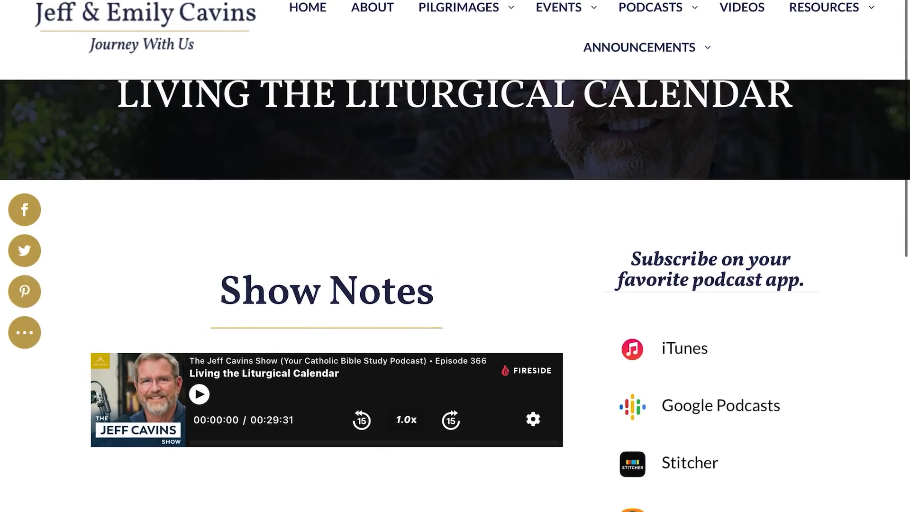
pyautogui.scroll(-10, 455, 256)
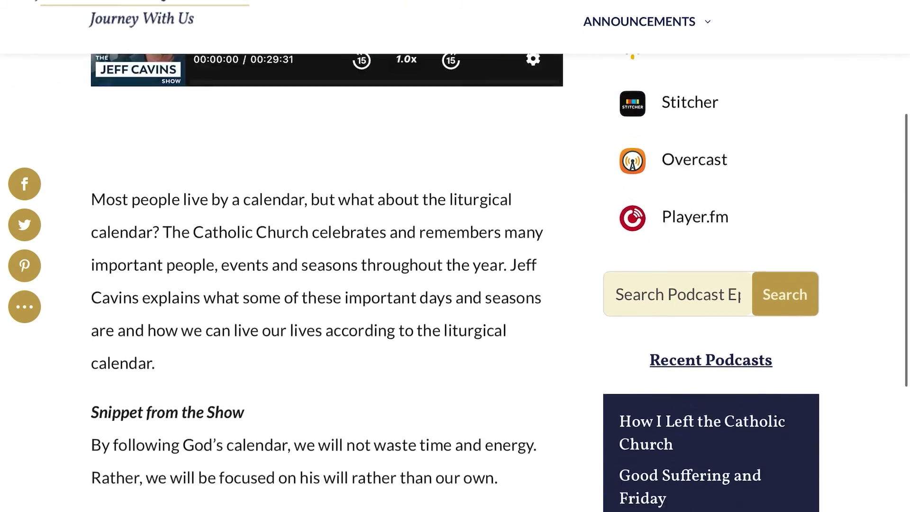
pyautogui.scroll(15, 455, 256)
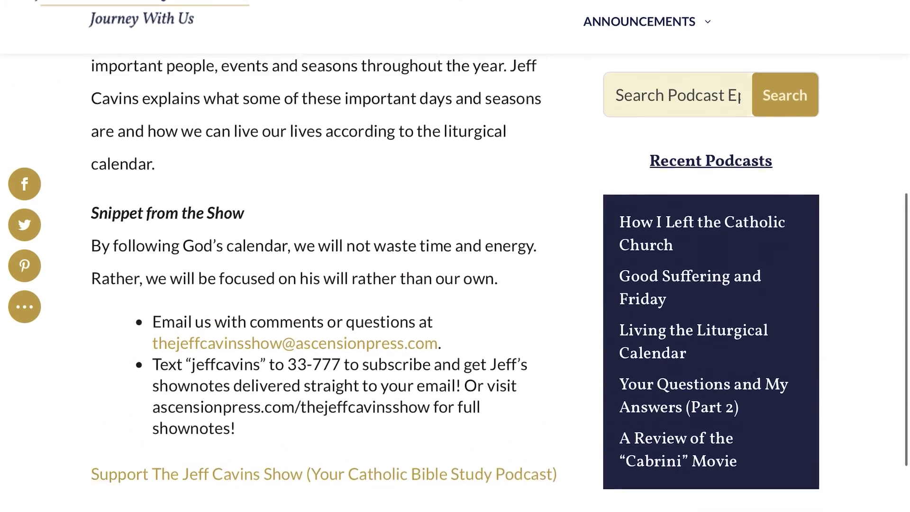
pyautogui.scroll(-1, 456, 256)
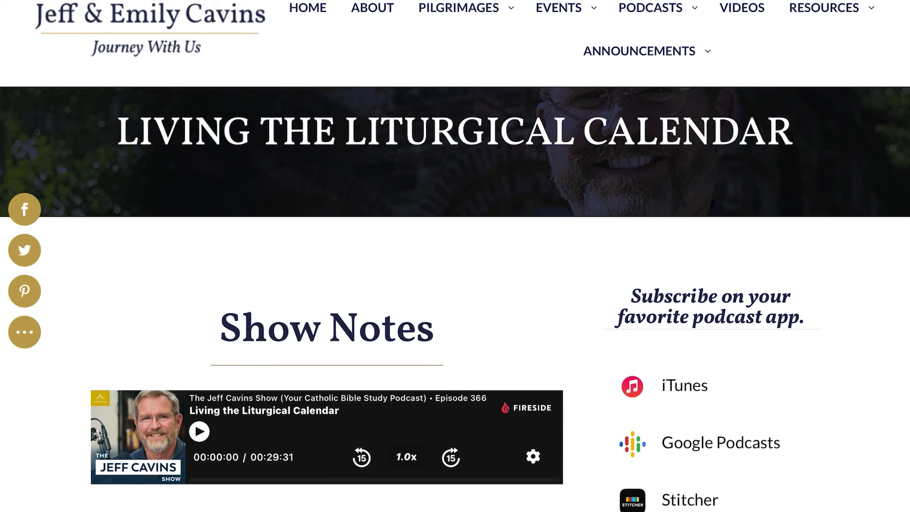